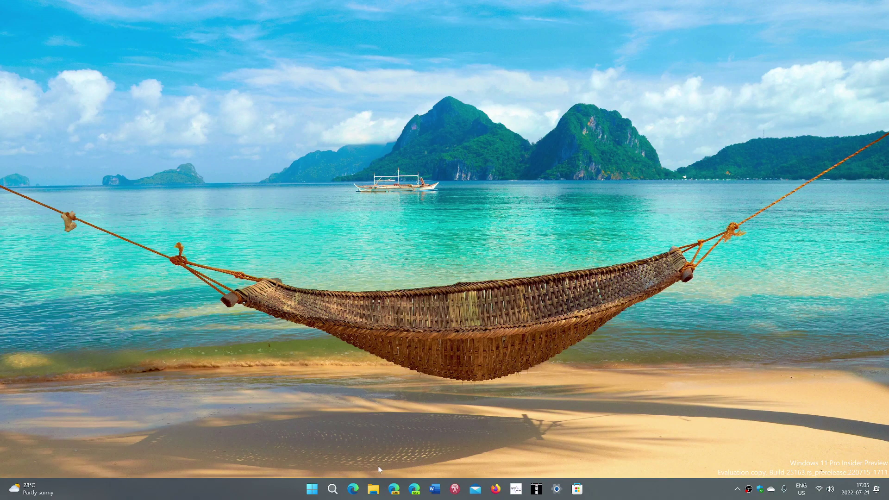
# Browse the contents of Local Disk (C:) in File Explorer, then close it.
pyautogui.click(374, 489)
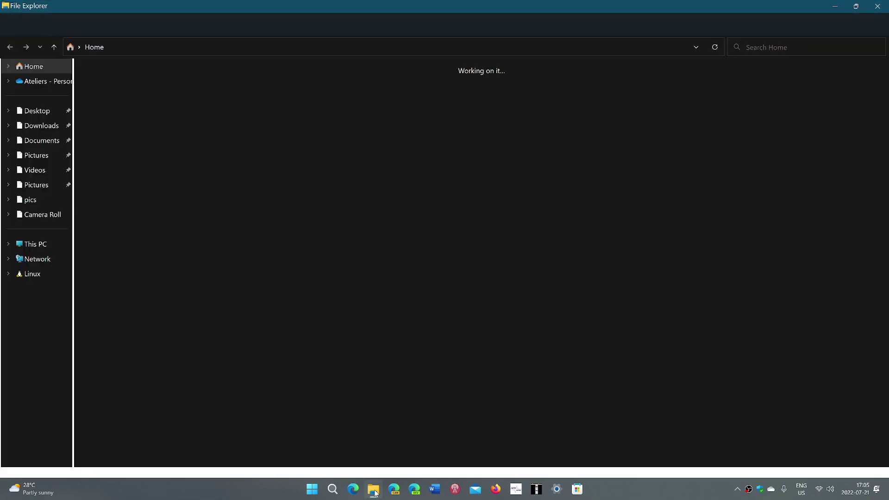
pyautogui.click(32, 244)
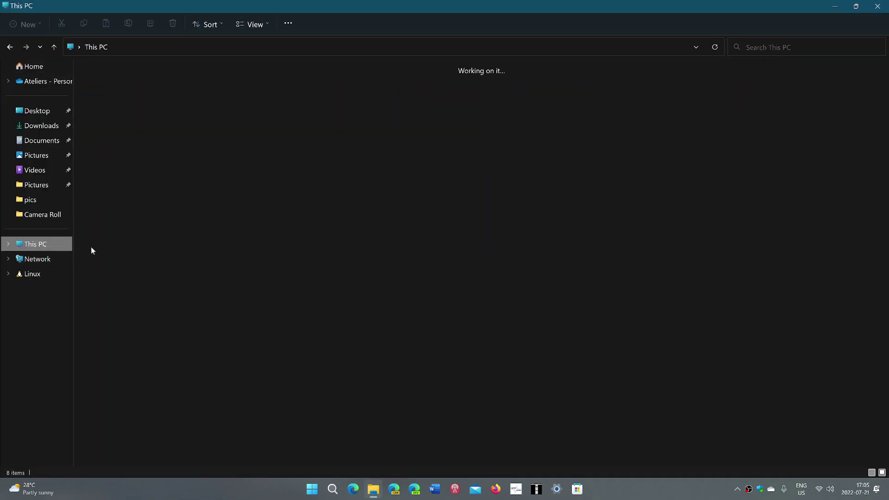
pyautogui.doubleClick(146, 90)
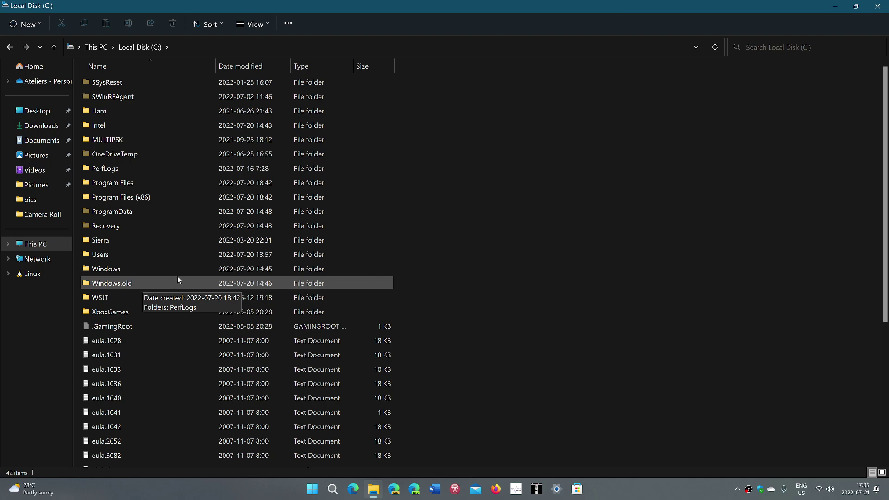
pyautogui.click(873, 5)
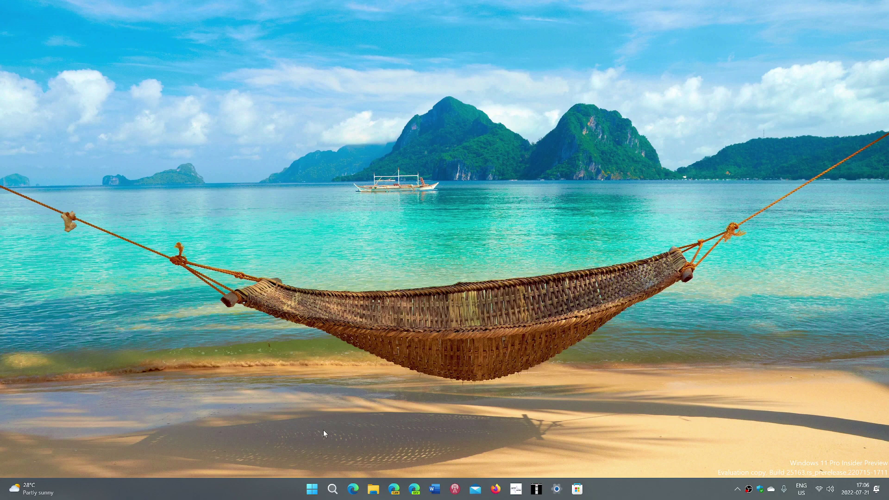
# Search Windows for 'di' and launch the Disk Clean-up best match.
pyautogui.moveTo(333, 490)
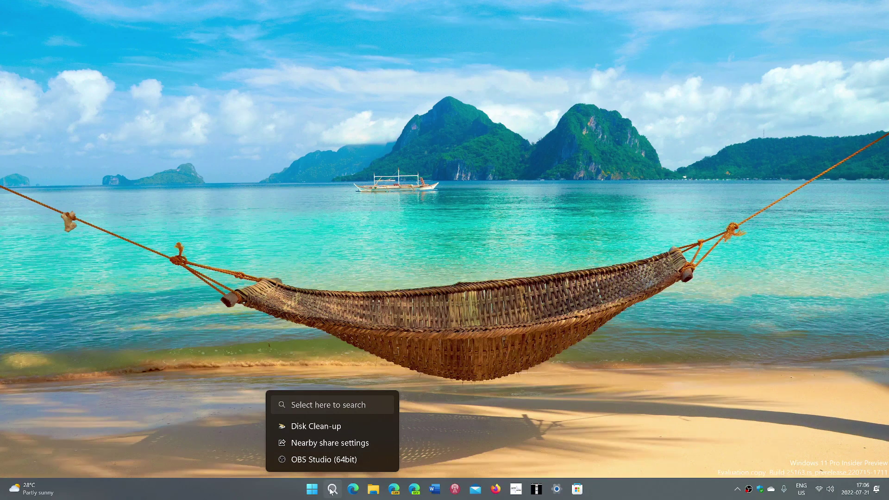
pyautogui.click(332, 490)
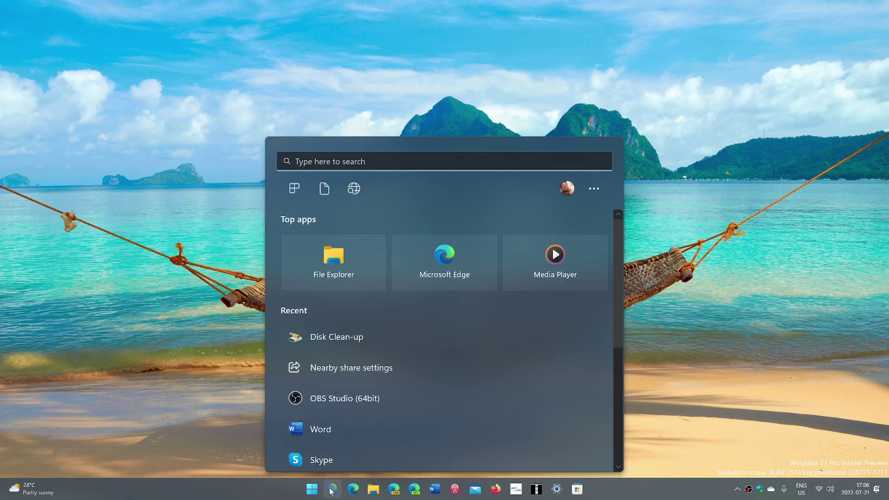
pyautogui.write('dl')
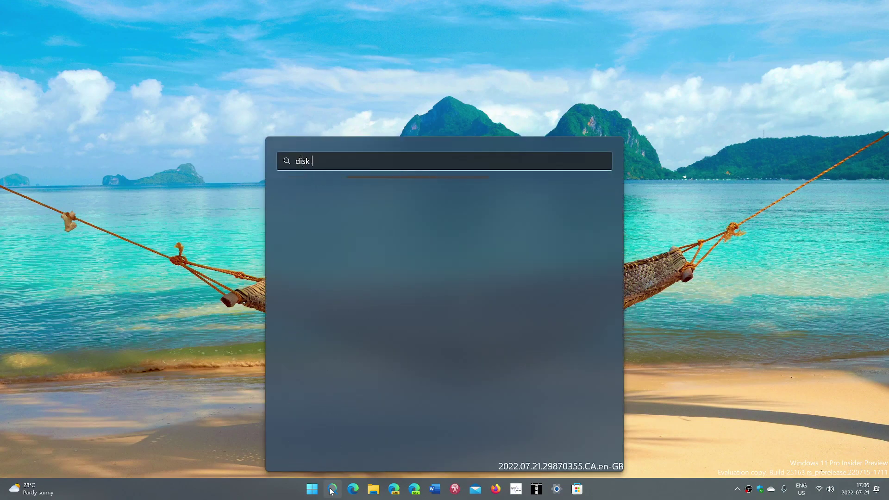
pyautogui.press('BackSpace')
pyautogui.press('BackSpace')
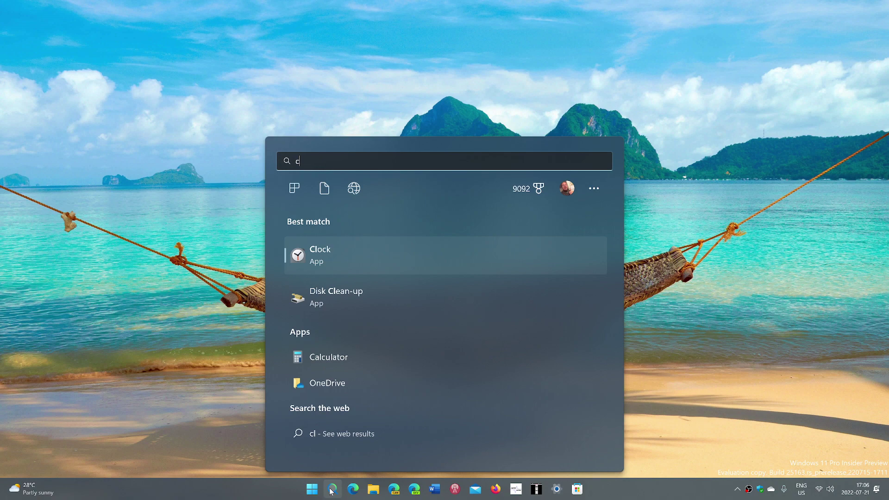
pyautogui.write('di')
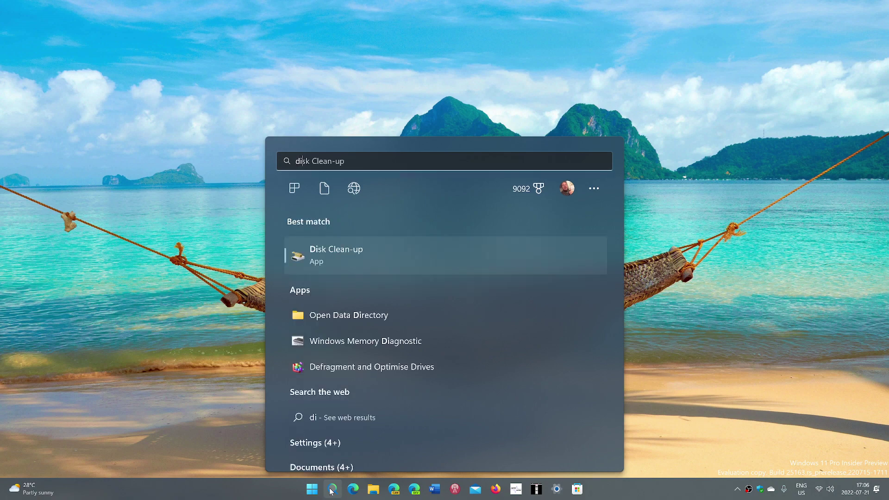
pyautogui.click(386, 251)
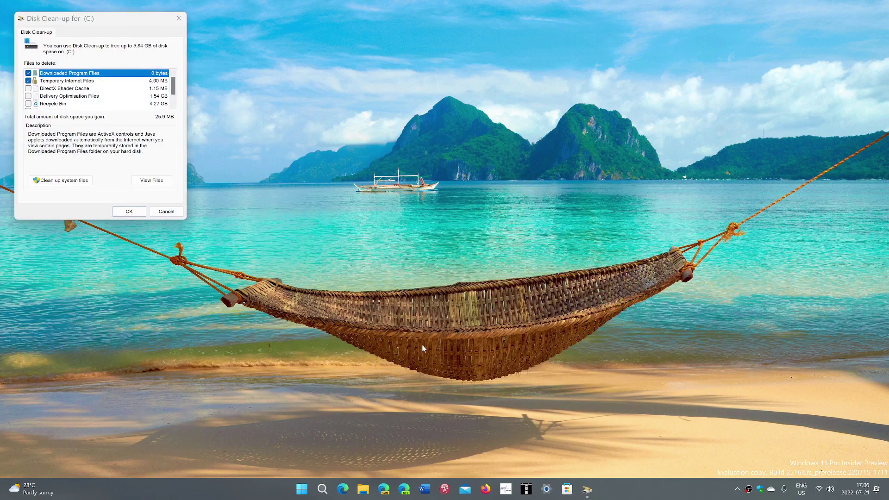
# Centre the Disk Clean-up dialog for C: and rescan the drive including system files.
pyautogui.moveTo(113, 22); pyautogui.dragTo(419, 191)
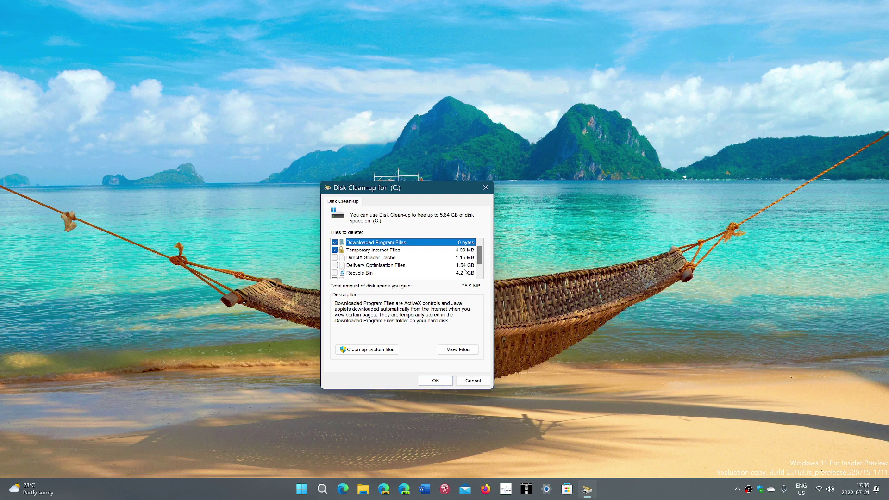
pyautogui.click(480, 277)
pyautogui.click(480, 277)
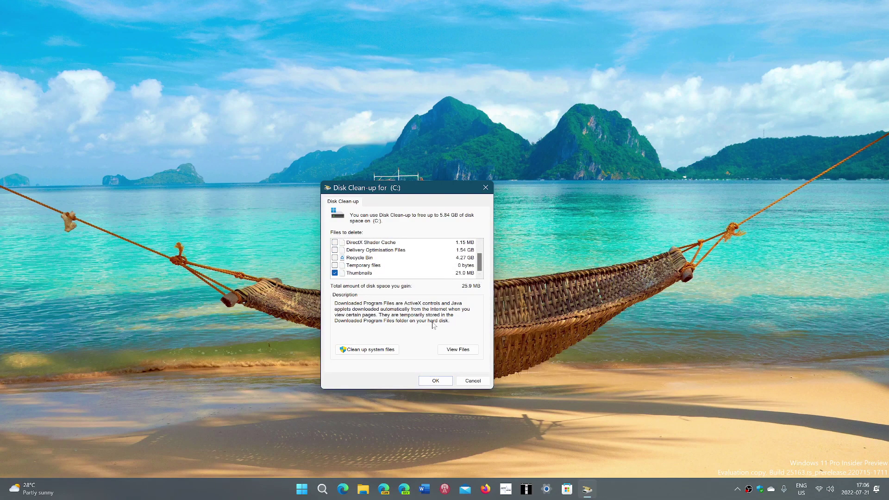
pyautogui.click(370, 350)
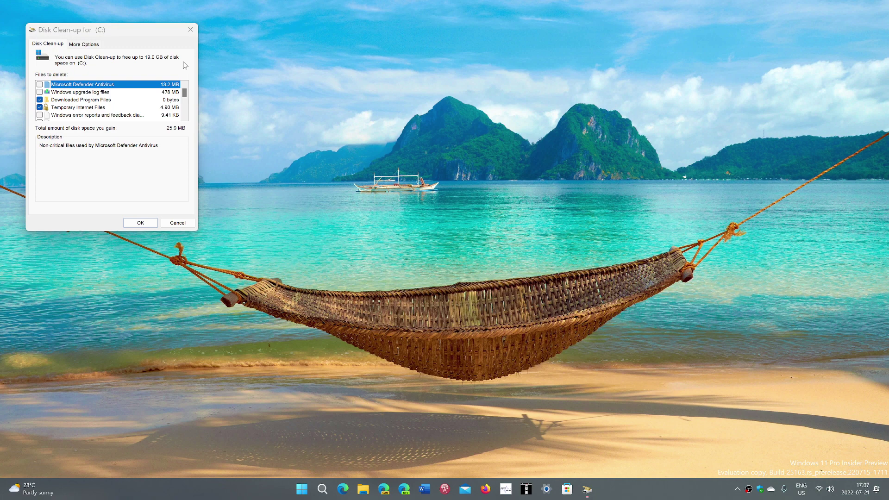
# Centre the cleanup dialog, scroll down, and tick Previous Windows installation(s).
pyautogui.moveTo(129, 27); pyautogui.dragTo(509, 198)
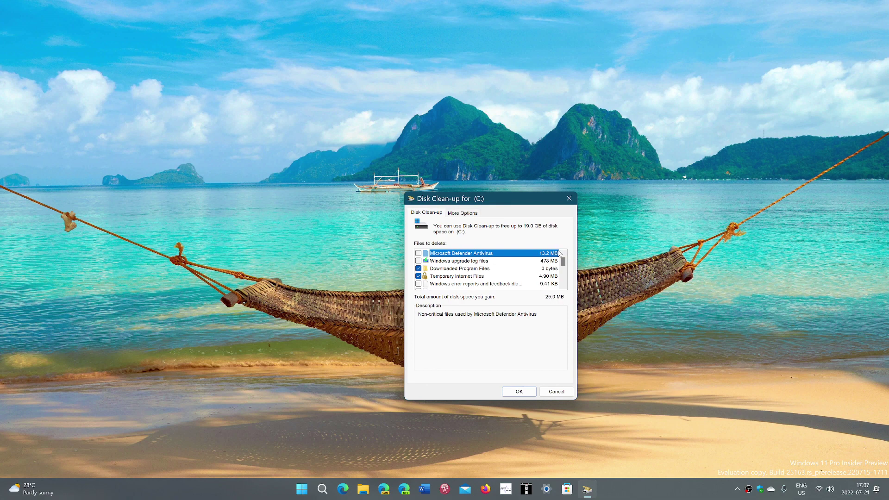
pyautogui.click(564, 286)
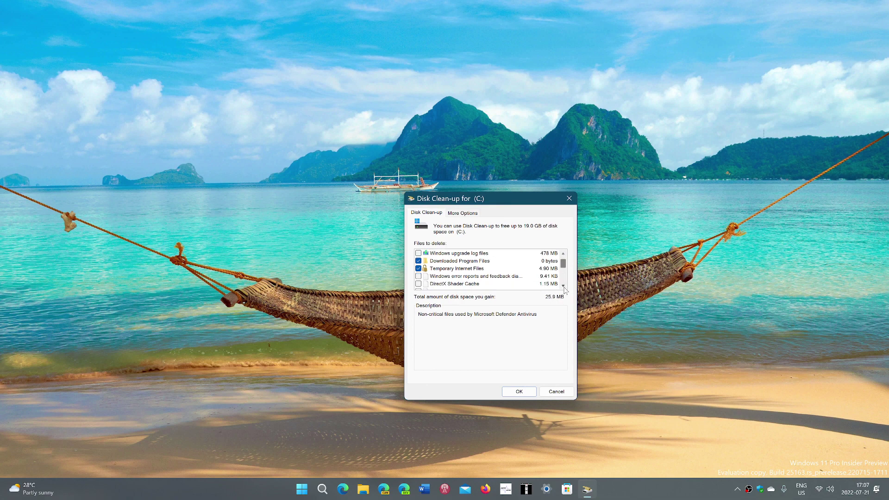
pyautogui.click(564, 286)
pyautogui.click(564, 287)
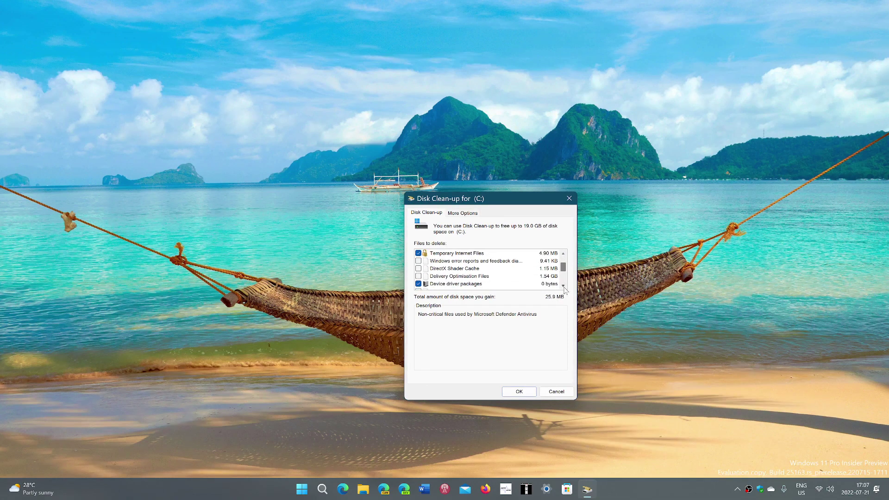
pyautogui.click(564, 287)
pyautogui.click(565, 287)
pyautogui.click(564, 287)
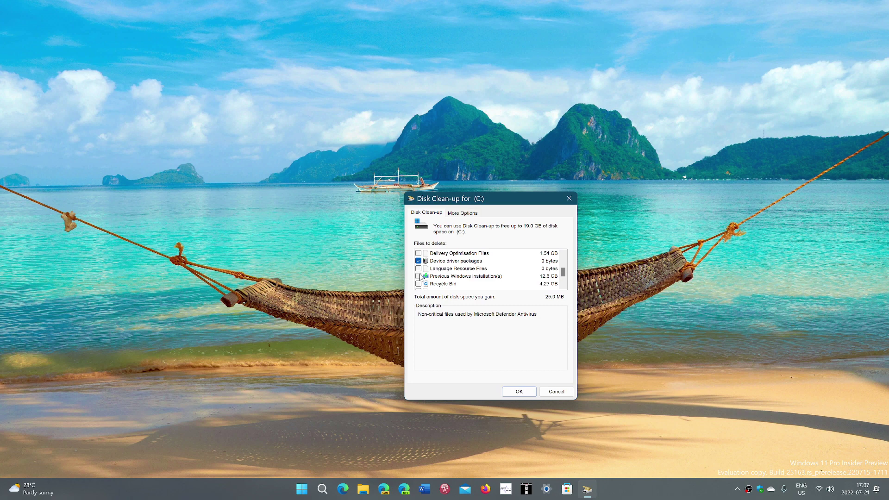
pyautogui.click(418, 276)
# Scroll further down the list and tick Delivery Optimisation Files, bringing the total to 14.2 GB.
pyautogui.click(456, 284)
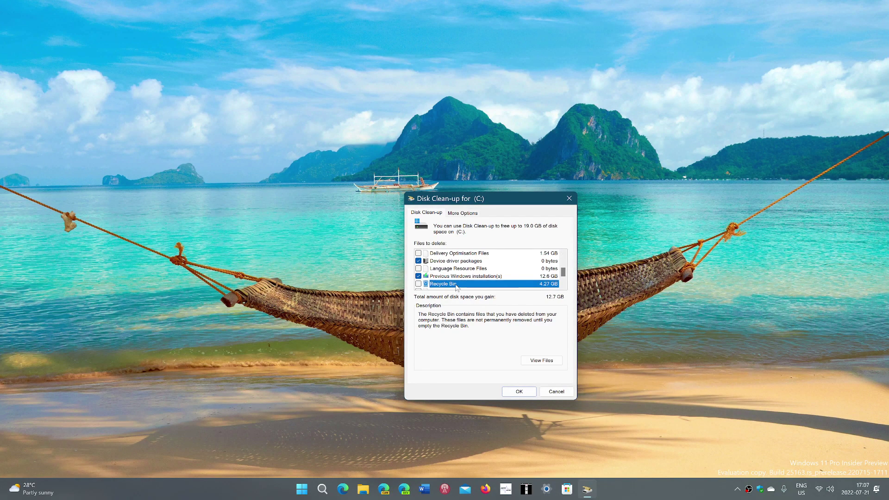
pyautogui.click(565, 287)
pyautogui.click(564, 287)
pyautogui.click(564, 287)
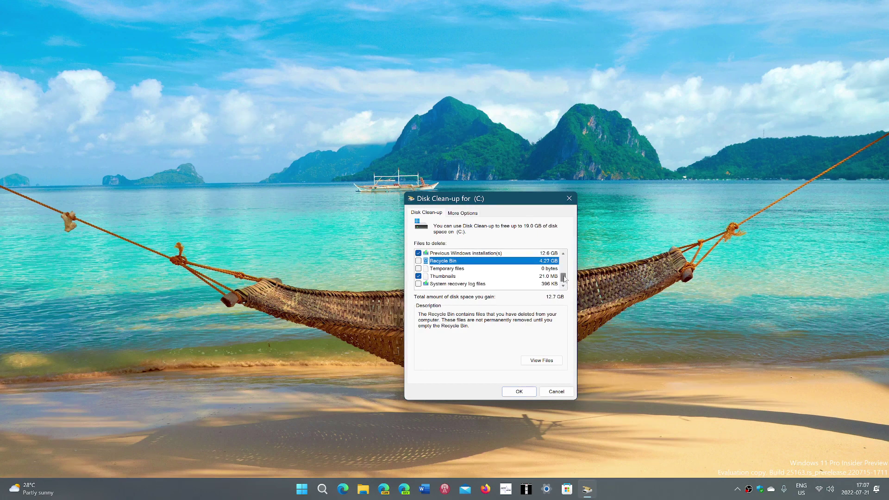
pyautogui.moveTo(563, 277); pyautogui.dragTo(565, 258)
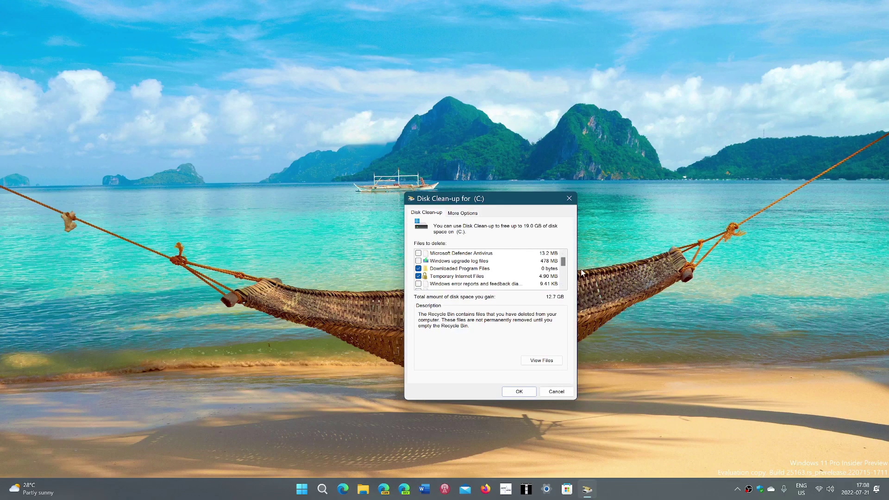
pyautogui.click(564, 287)
pyautogui.click(563, 287)
pyautogui.click(564, 287)
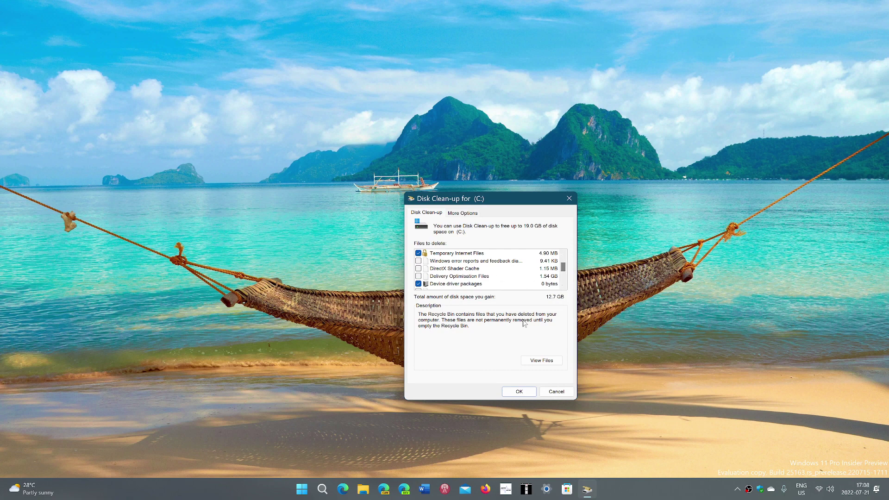
pyautogui.click(419, 276)
# Start cleaning the selected categories and confirm permanently deleting the files.
pyautogui.click(518, 393)
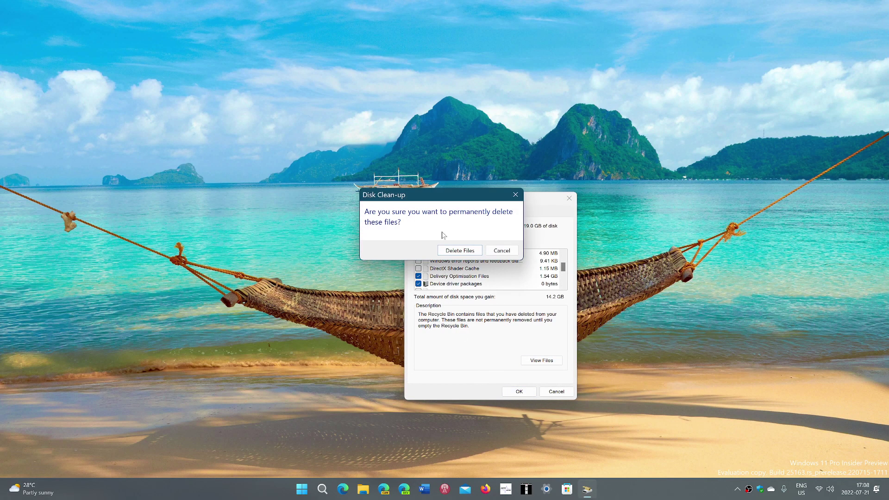
pyautogui.click(458, 251)
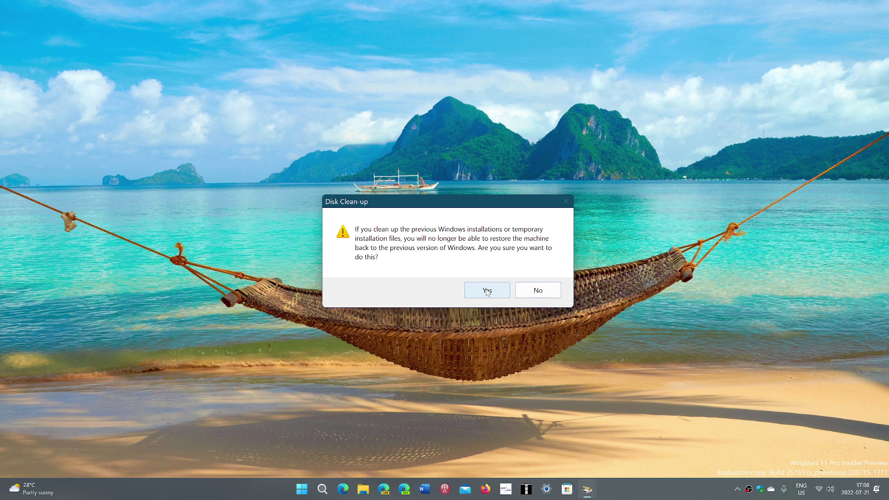
# Accept the warning that the previous Windows version can no longer be restored.
pyautogui.click(487, 291)
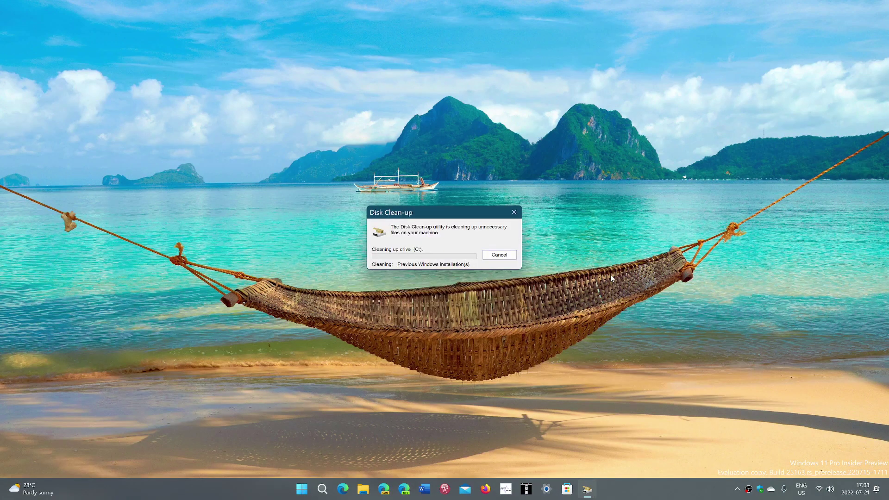